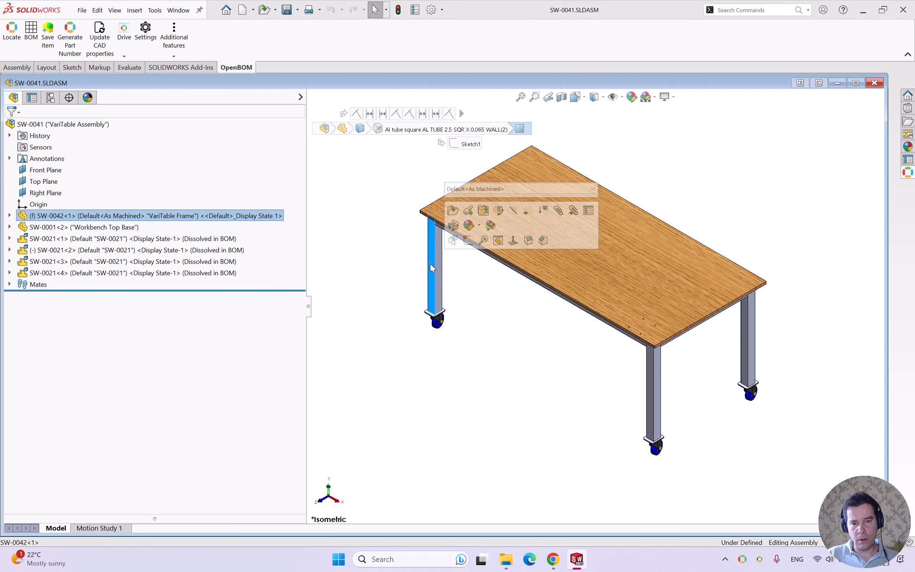
# - Select the front and right table legs in the assembly to identify the frame's square tubes
pyautogui.click(650, 385)
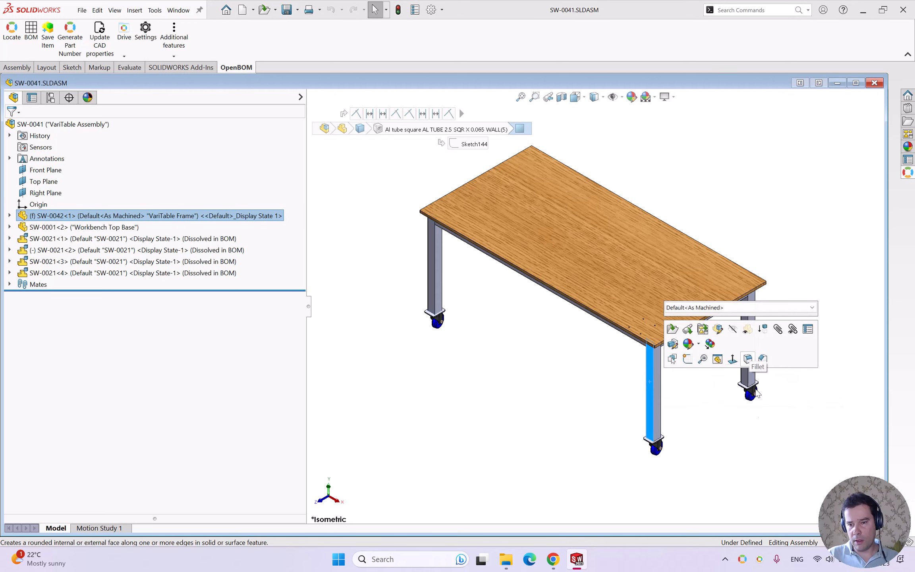
pyautogui.click(759, 439)
pyautogui.click(745, 342)
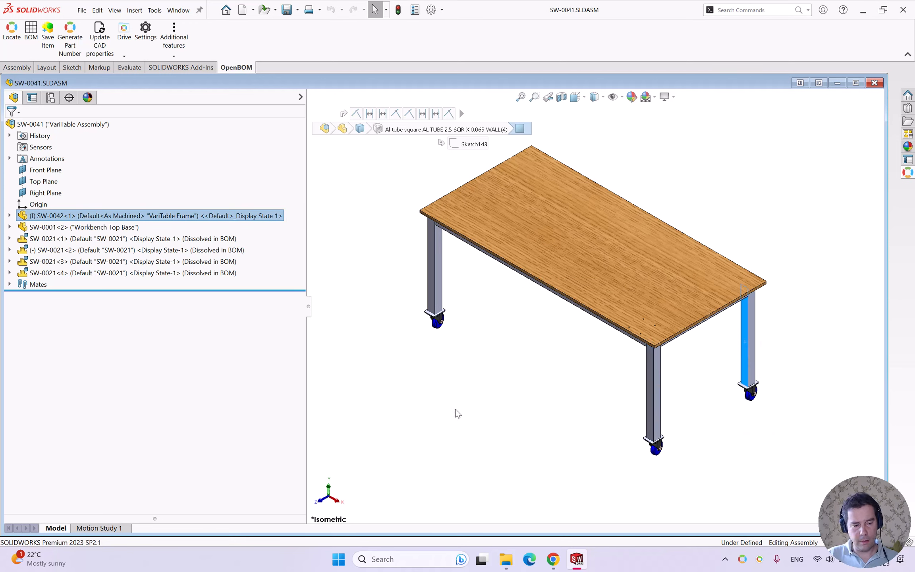
# - Switch to the SW-0042 frame drawing and review sheets 2-4, 2-3 and 4-4, returning to sheet 1-4
pyautogui.hotkey('ctrl', 'Tab')
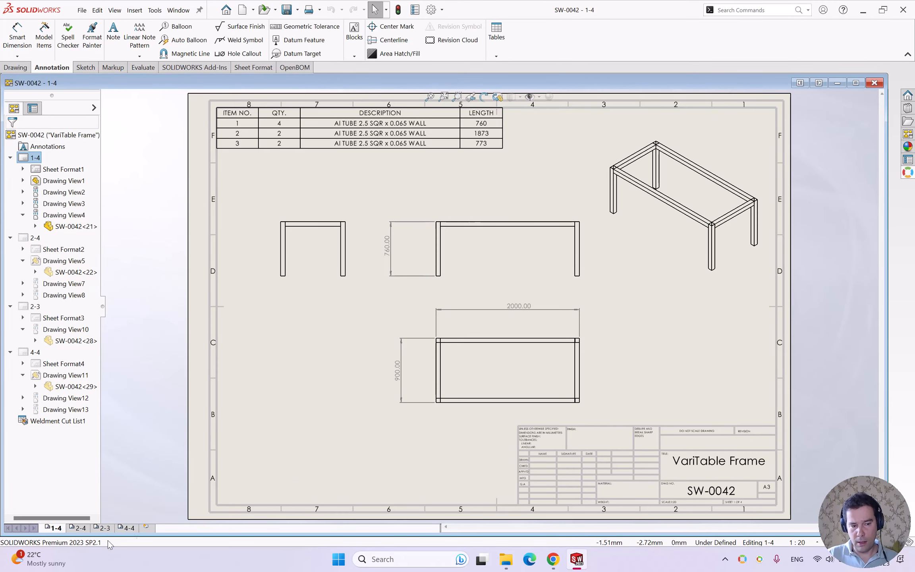
pyautogui.click(78, 527)
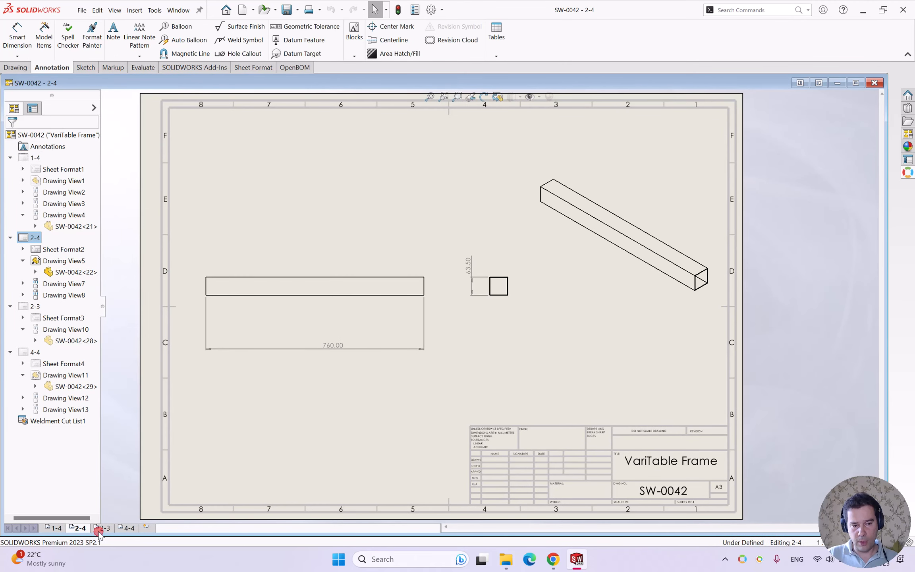
pyautogui.click(102, 528)
pyautogui.click(128, 528)
pyautogui.click(56, 527)
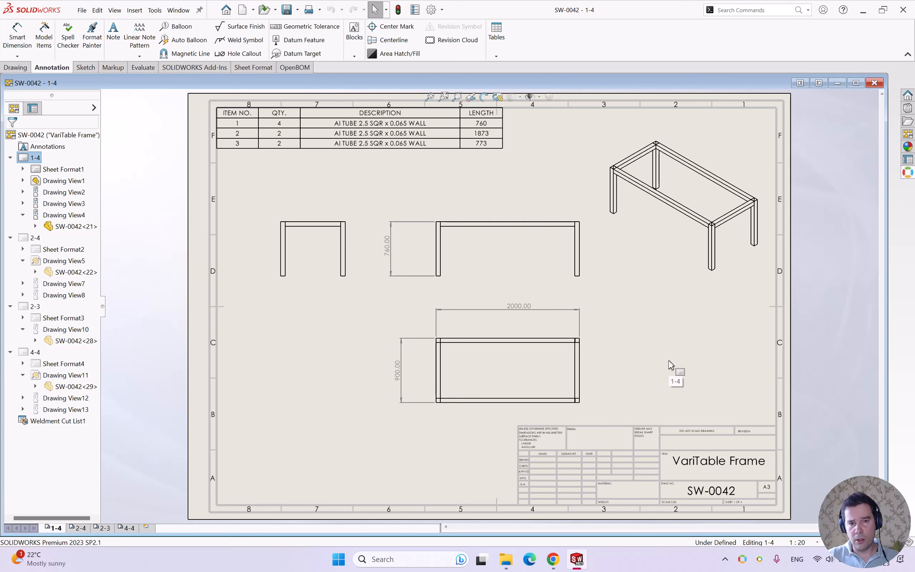
# - Switch to the SW-0042 part and inspect the cut-list properties of its first tube group, leaving them unchanged
pyautogui.hotkey('ctrl', 'Tab')
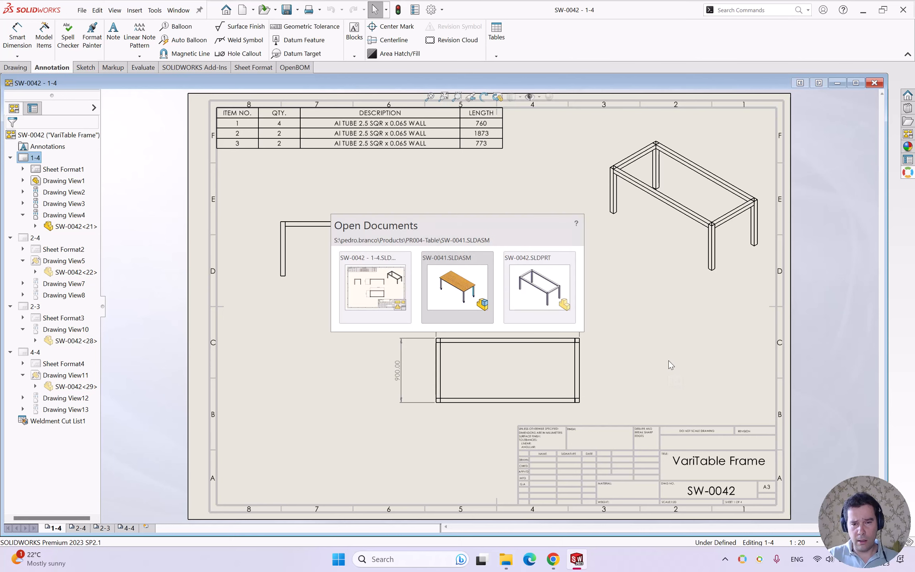
pyautogui.hotkey('ctrl', 'Tab')
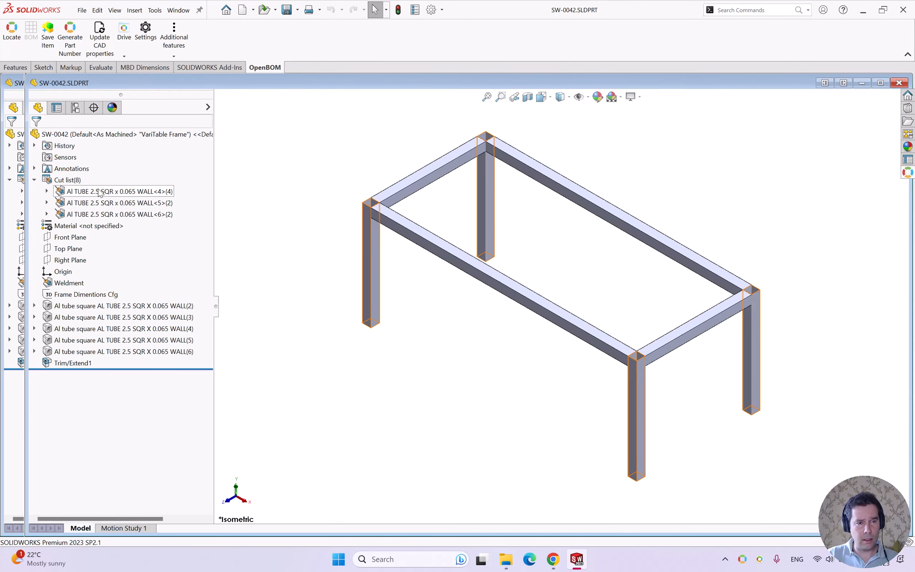
pyautogui.click(100, 191)
pyautogui.rightClick(100, 192)
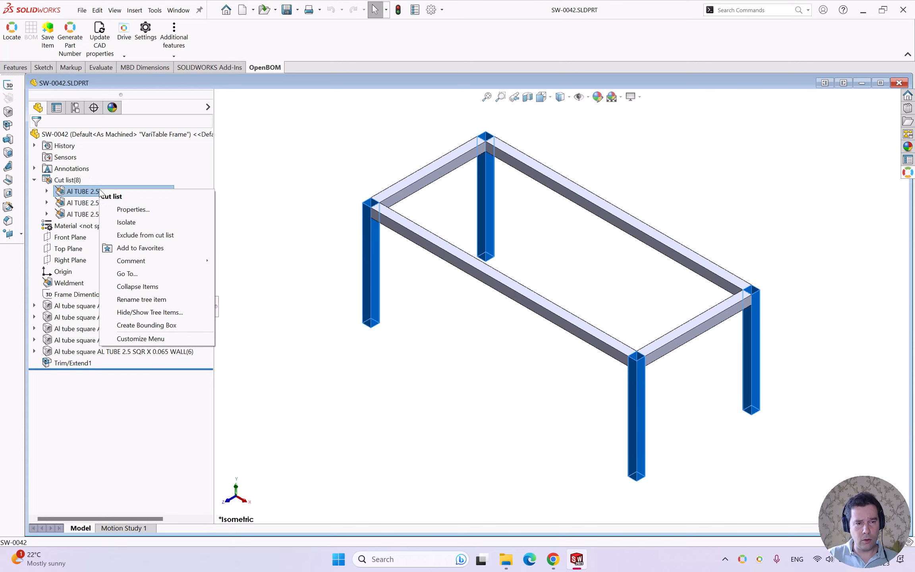
pyautogui.click(133, 206)
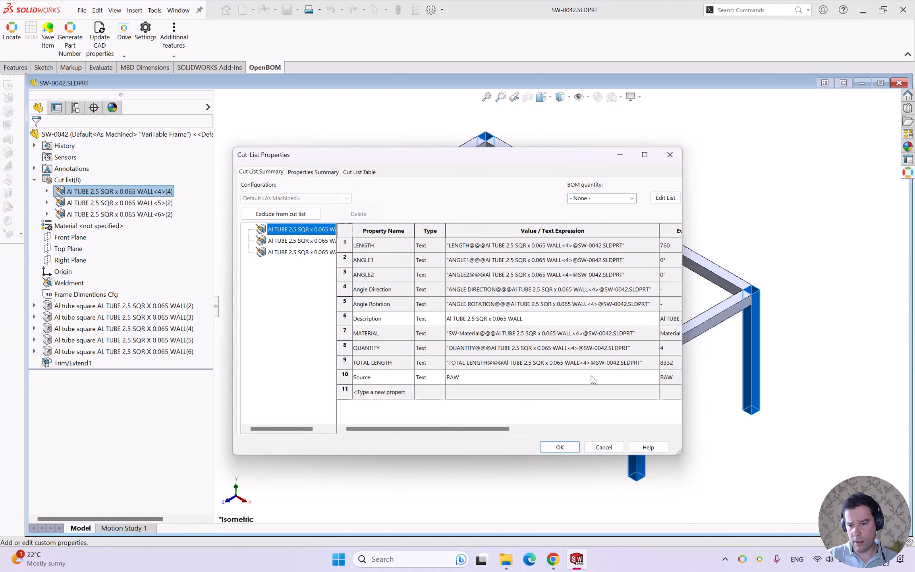
pyautogui.hscroll(3, 593, 382)
pyautogui.hscroll(-3, 596, 387)
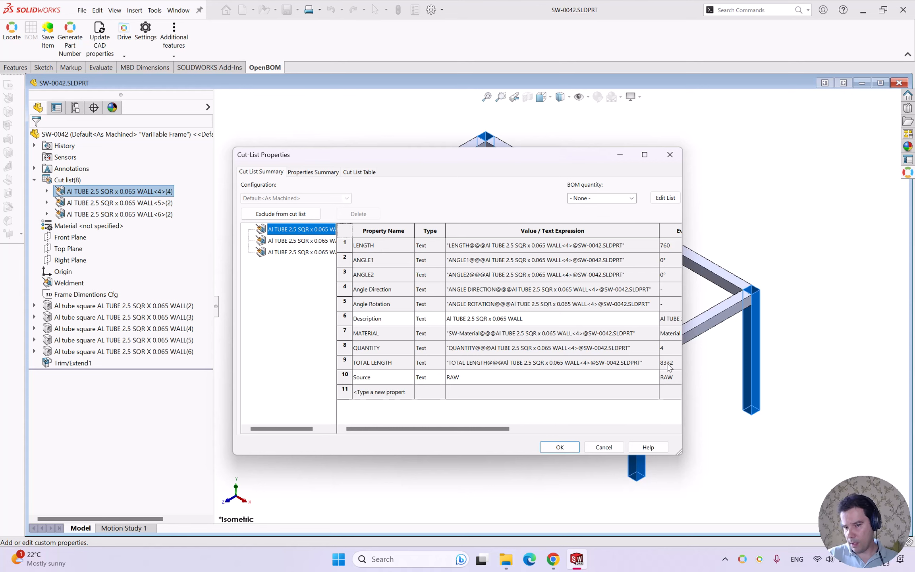
pyautogui.click(604, 446)
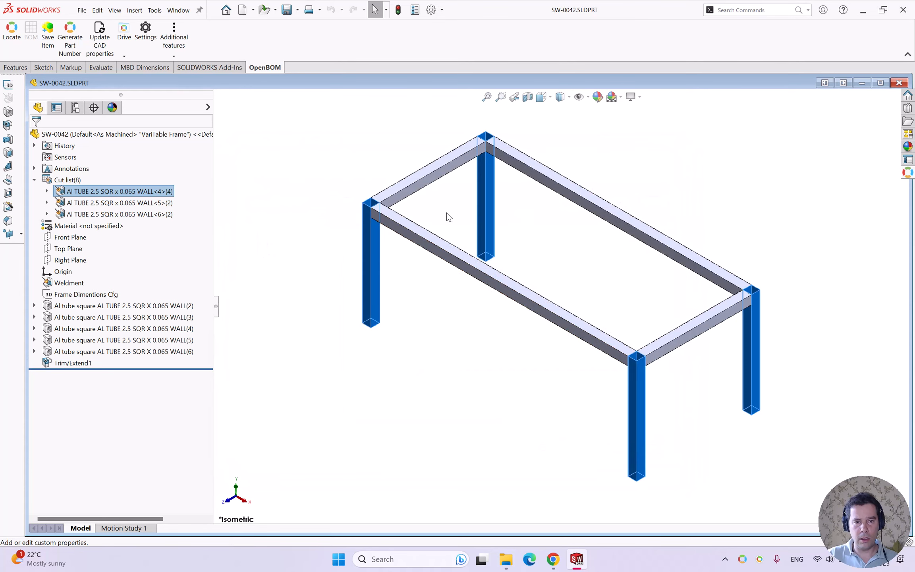
# - Highlight each of the three cut-list tube groups in the frame model, and clear the selection
pyautogui.click(92, 203)
pyautogui.click(101, 191)
pyautogui.click(92, 203)
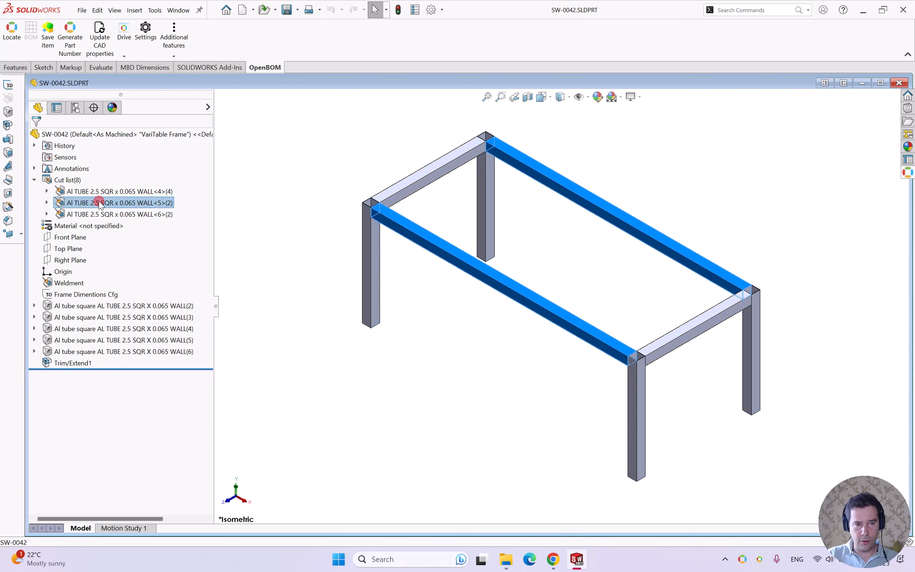
pyautogui.click(92, 215)
pyautogui.click(286, 298)
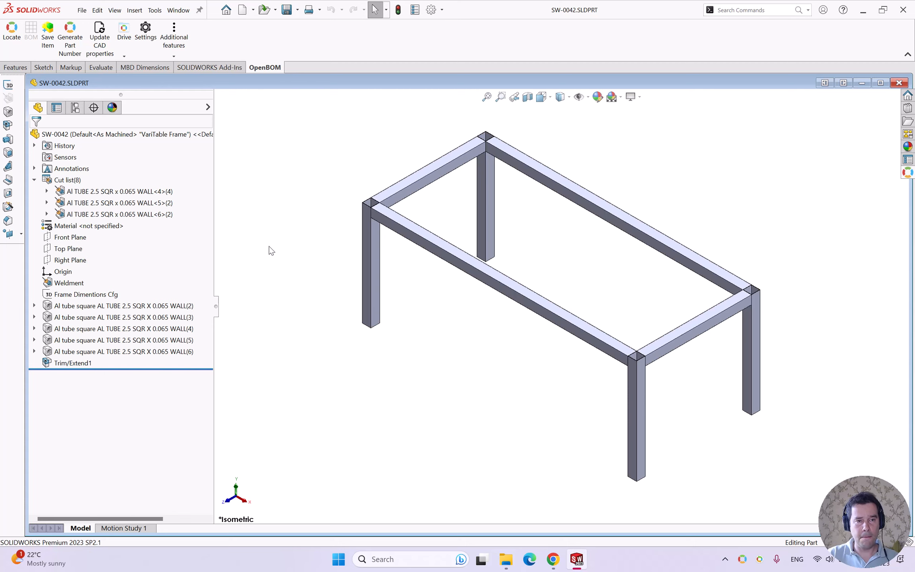
# - Review the frame part's custom file properties and BOM quantity setting without changing them
pyautogui.click(82, 10)
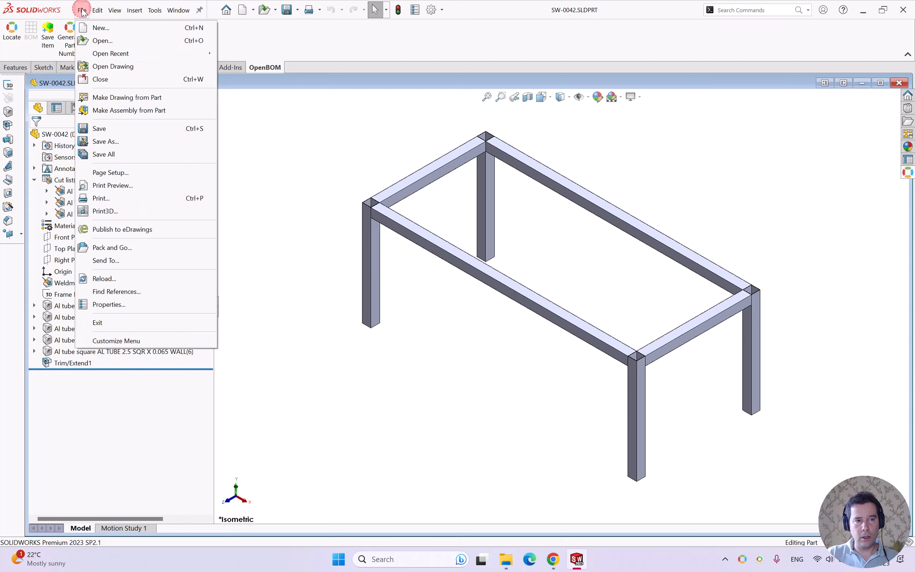
pyautogui.click(157, 308)
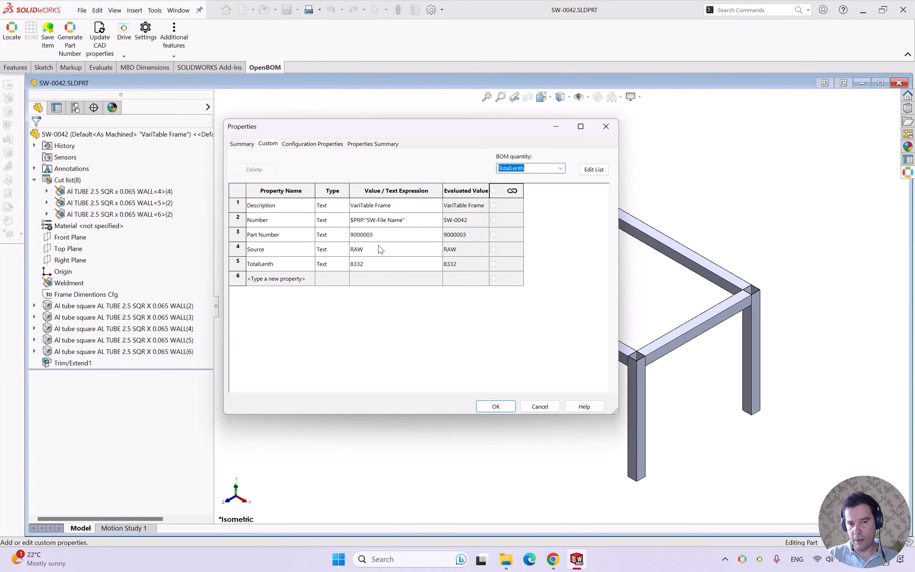
pyautogui.click(537, 405)
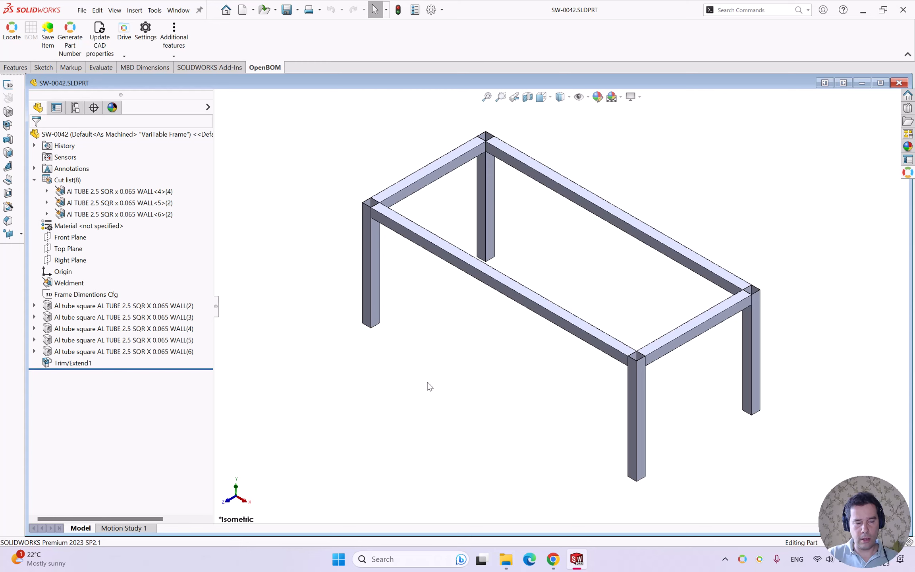
# - Return to the SW-0041 assembly, export its multi-level BOM to OpenBOM, and open the resulting Table BOM in the browser
pyautogui.hotkey('ctrl', 'Tab')
pyautogui.hotkey('ctrl', 'Tab')
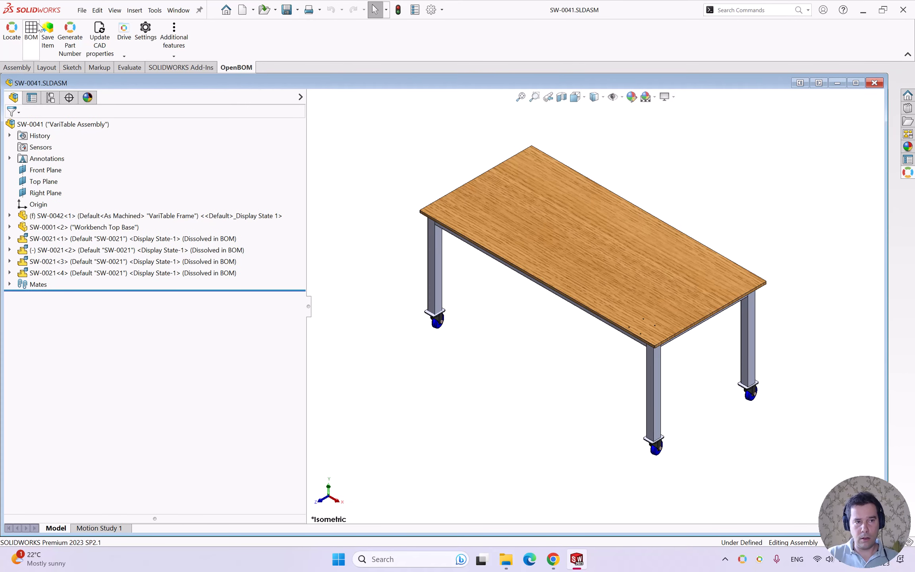
pyautogui.click(30, 30)
pyautogui.click(337, 353)
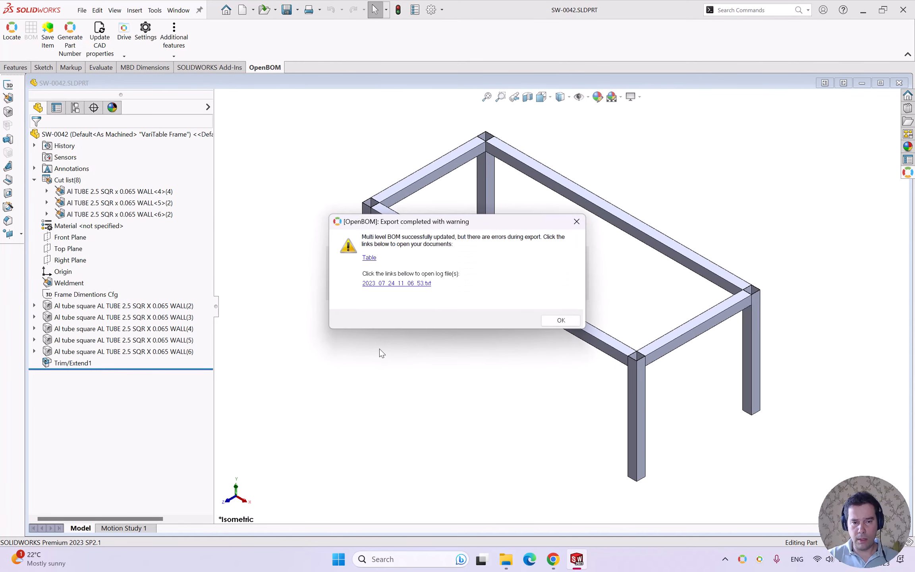
pyautogui.click(369, 257)
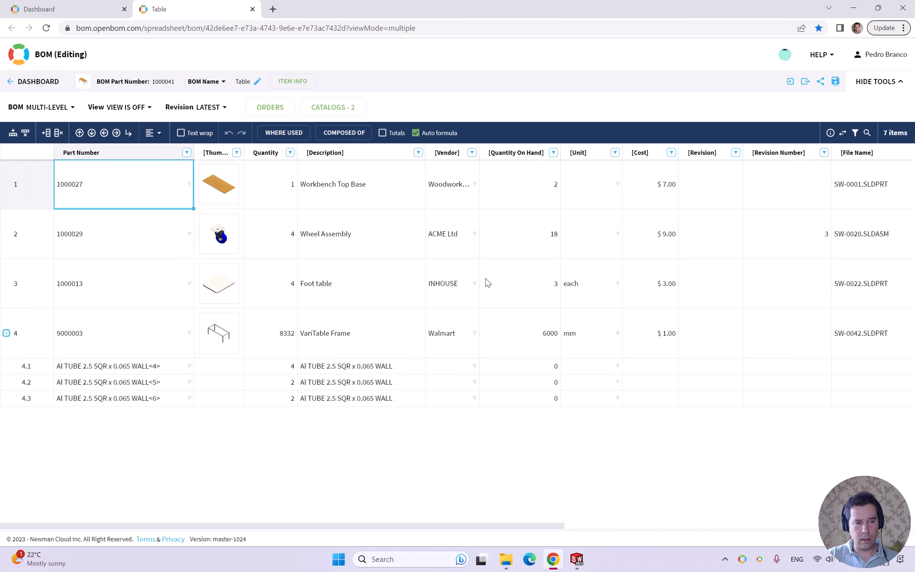
# - Examine the VariTable Frame row in the BOM, including its tube sub-items, Quantity and Quantity On Hand
pyautogui.click(5, 367)
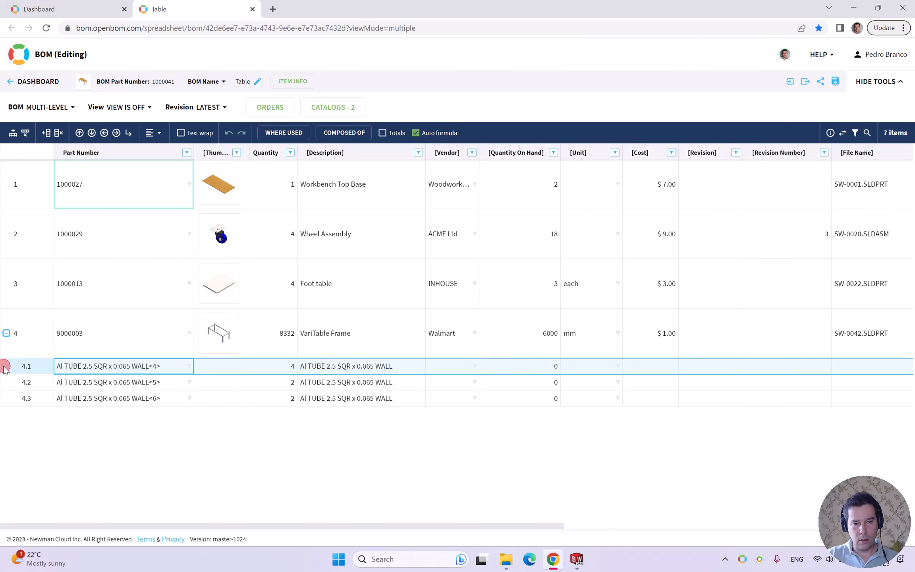
pyautogui.click(6, 382)
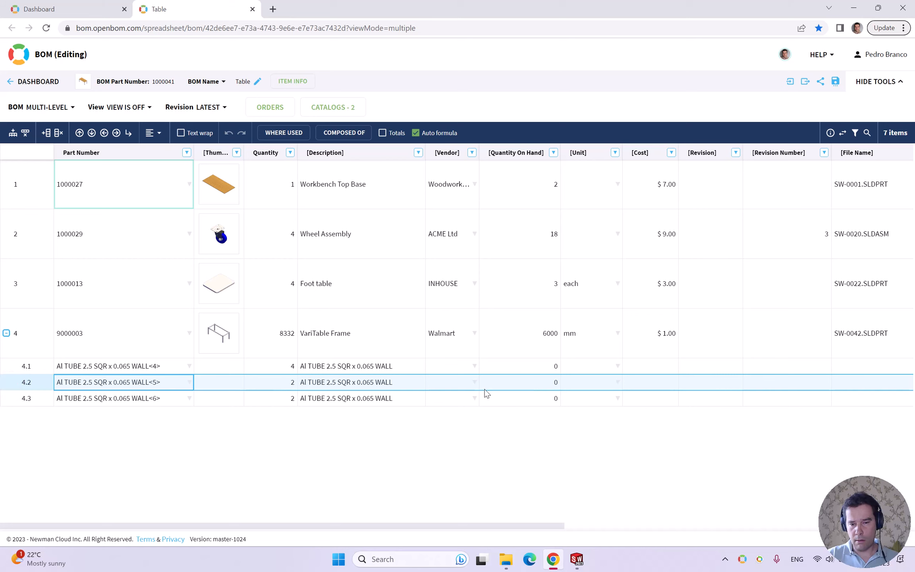
pyautogui.click(10, 351)
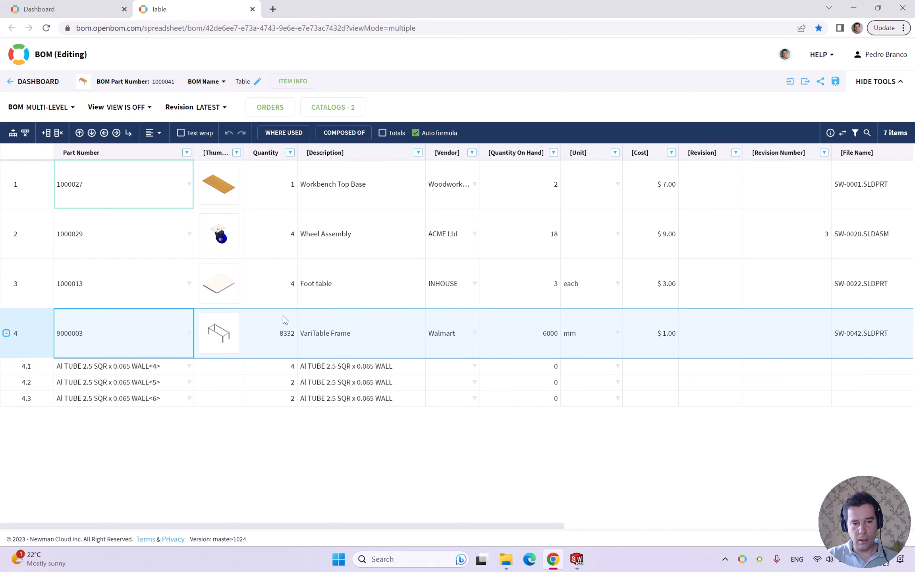
pyautogui.click(279, 348)
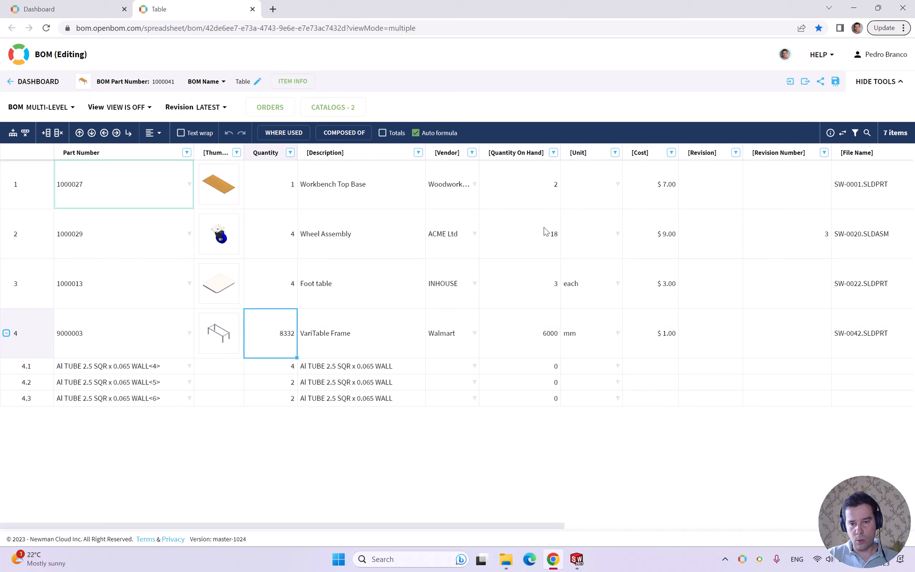
pyautogui.click(534, 332)
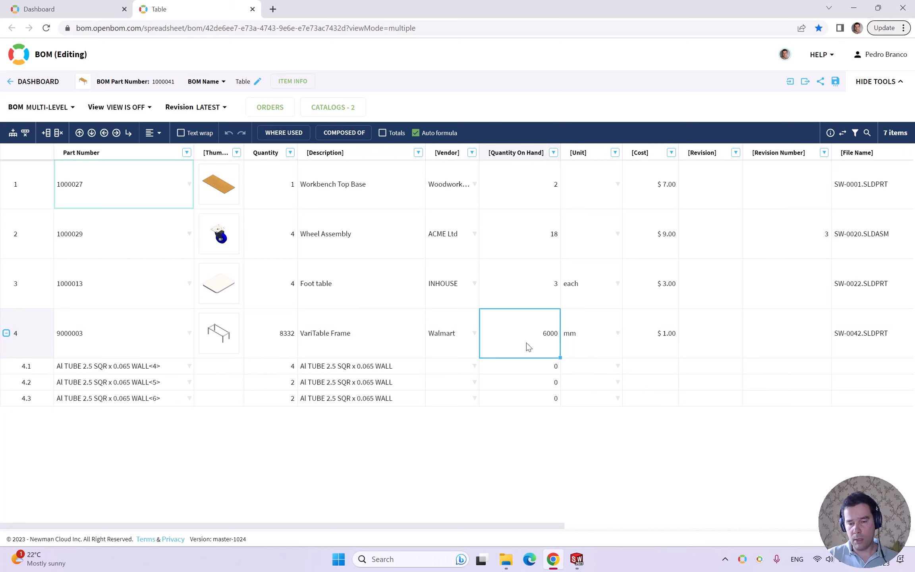
# - Examine the frame's Raw Material Size and Number of Raw Material Lengths, widening the latter column to show its full heading
pyautogui.moveTo(501, 527); pyautogui.dragTo(886, 515)
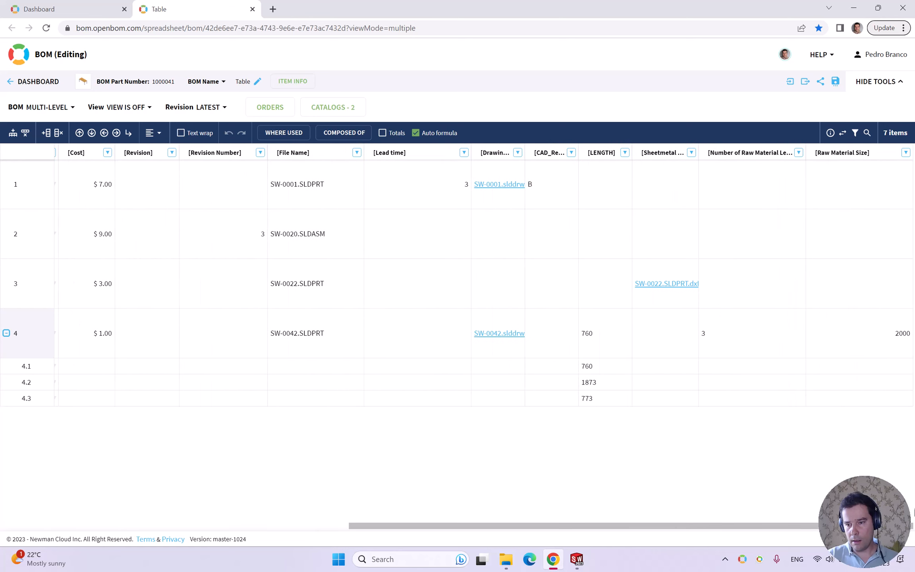
pyautogui.click(856, 341)
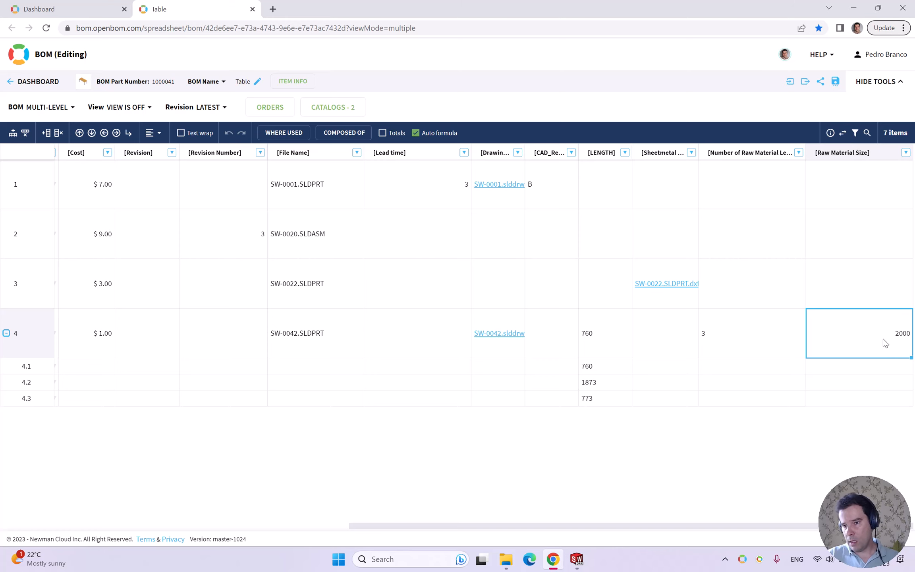
pyautogui.moveTo(805, 155); pyautogui.dragTo(834, 155)
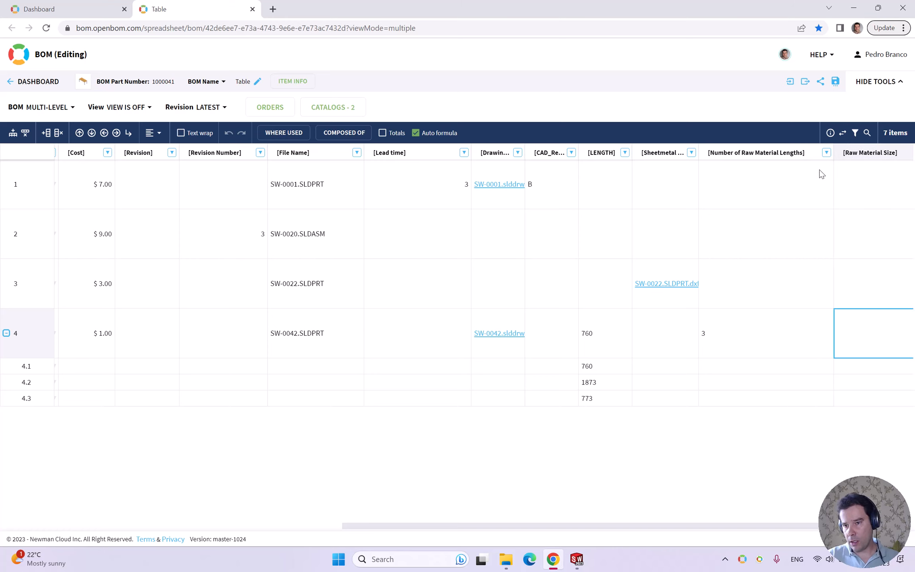
pyautogui.click(749, 349)
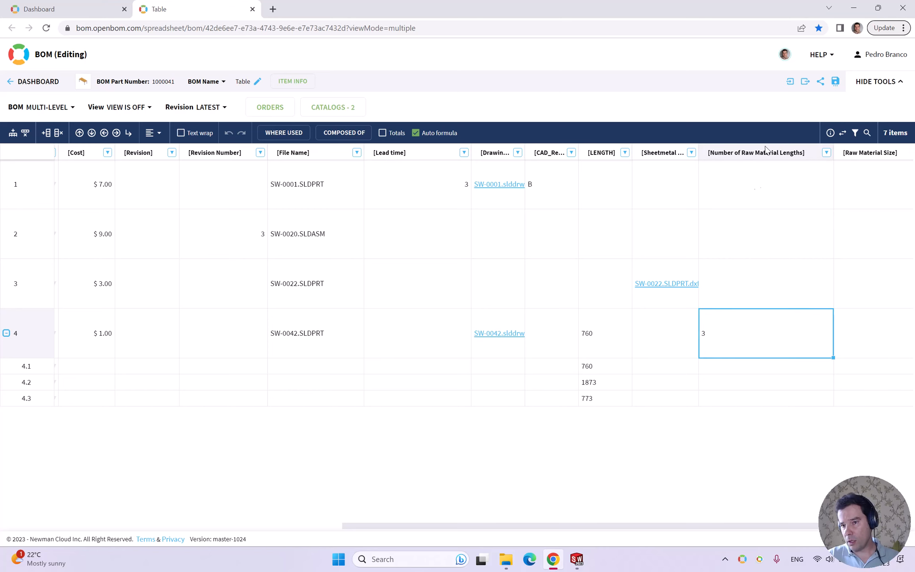
pyautogui.moveTo(680, 527); pyautogui.dragTo(760, 524)
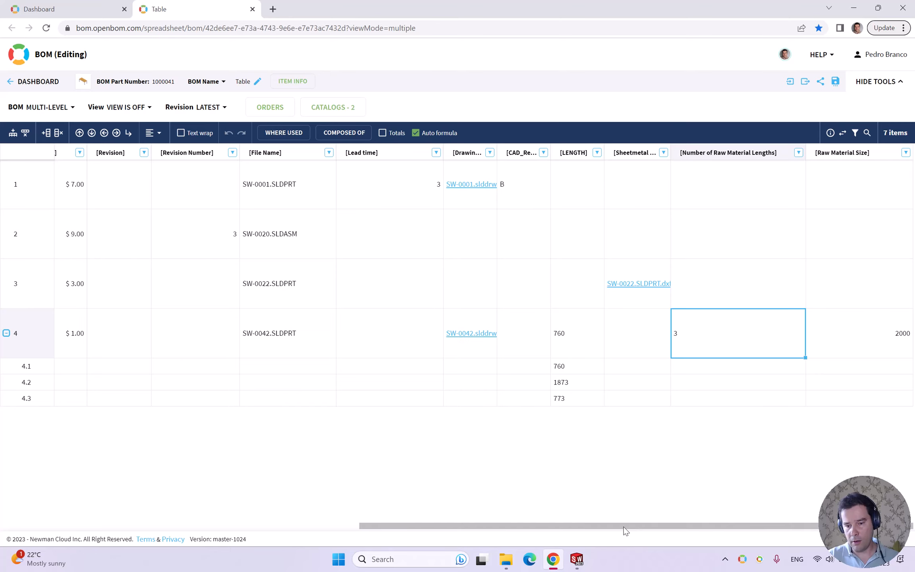
pyautogui.moveTo(624, 527); pyautogui.dragTo(270, 527)
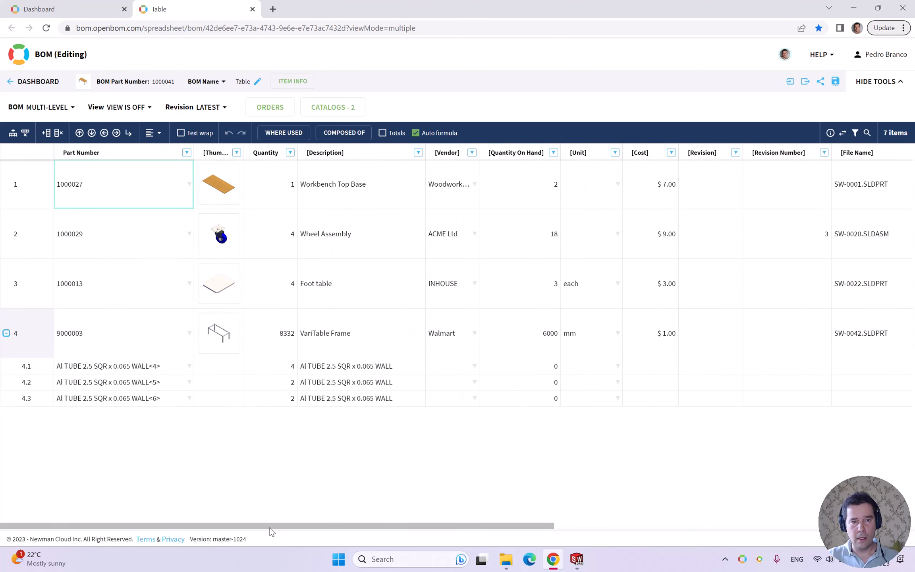
# - Open the BOM's existing production order, Order 1 Table, and update it
pyautogui.click(267, 108)
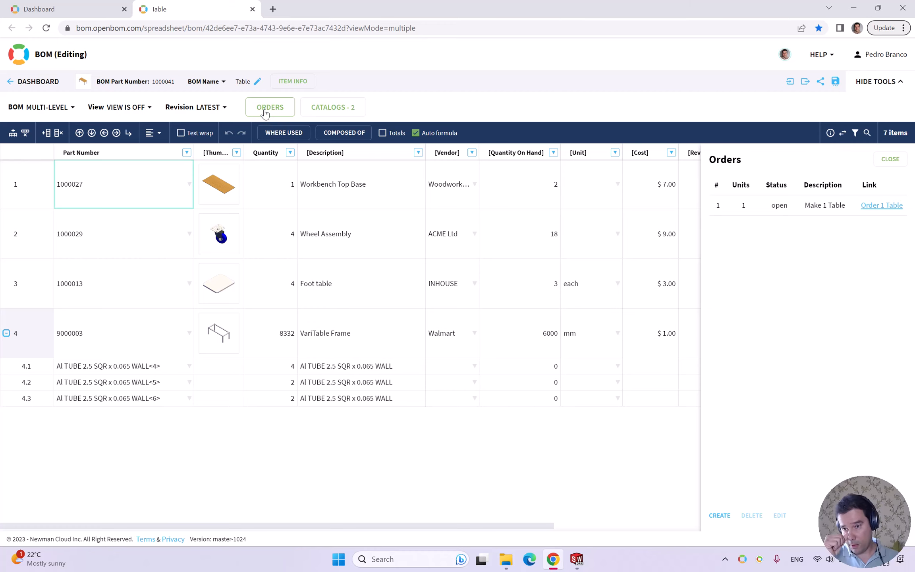
pyautogui.click(883, 206)
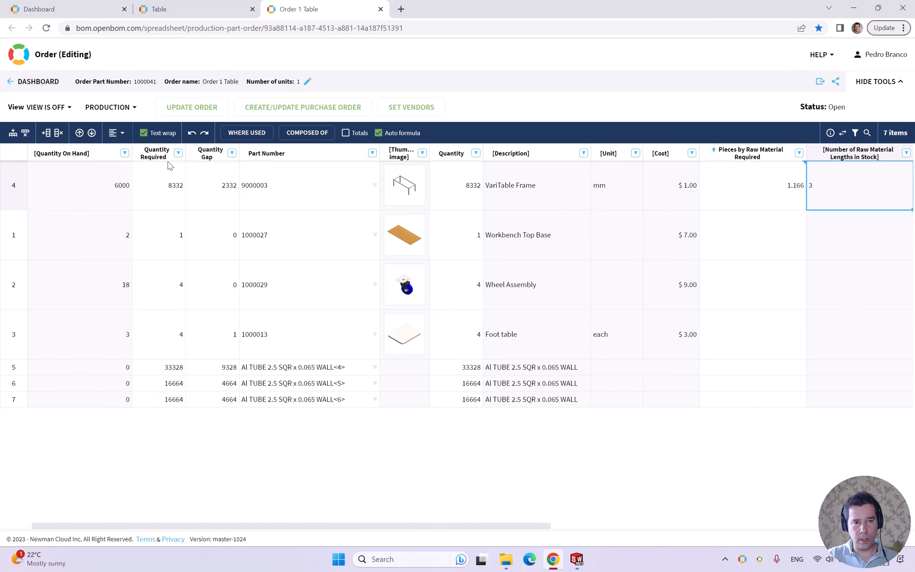
pyautogui.click(196, 107)
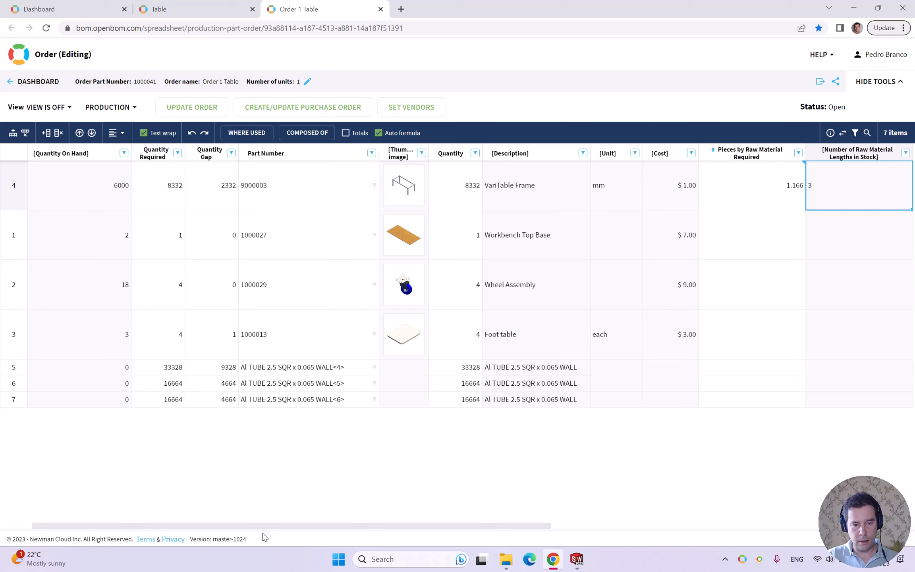
# - Examine the VariTable Frame's Quantity On Hand and Quantity Gap in the production order
pyautogui.click(9, 201)
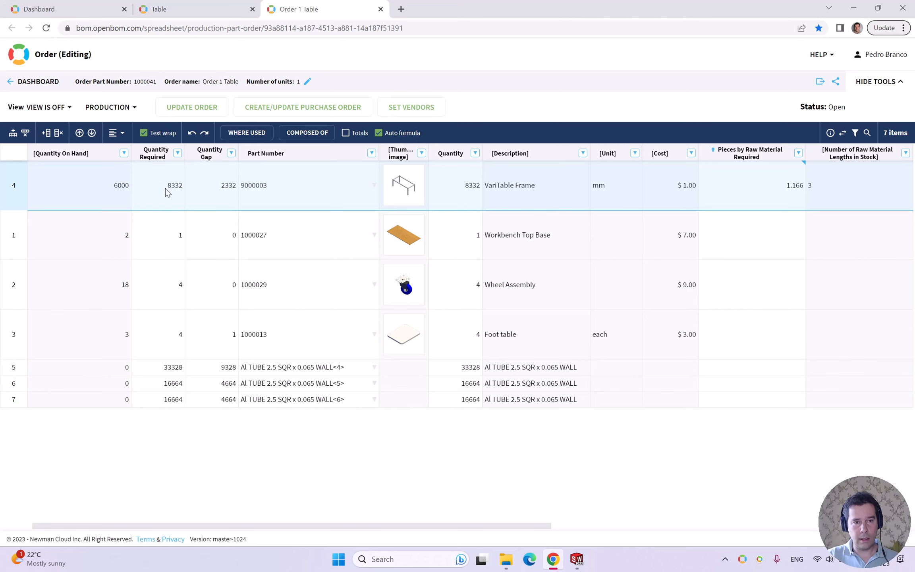
pyautogui.click(93, 189)
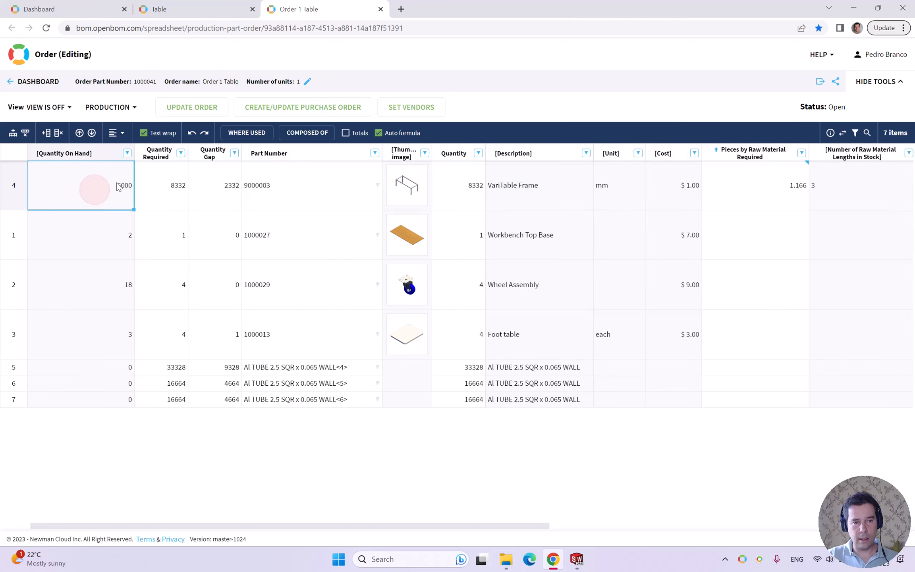
pyautogui.click(226, 197)
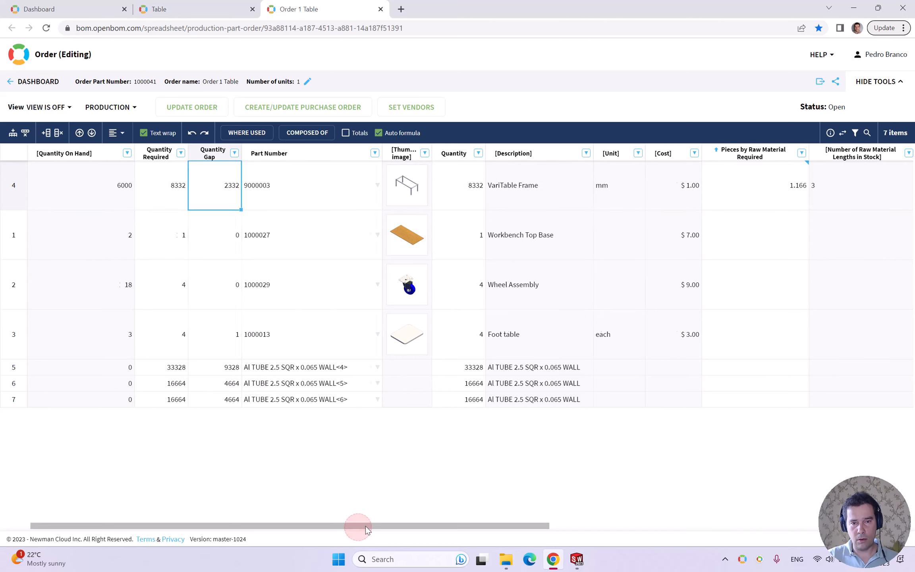
# - Compare the frame's Pieces by Raw Material Required, including its formula, with its Number of Raw Material Lengths in Stock and Raw Material Size
pyautogui.moveTo(365, 526); pyautogui.dragTo(564, 523)
pyautogui.click(411, 185)
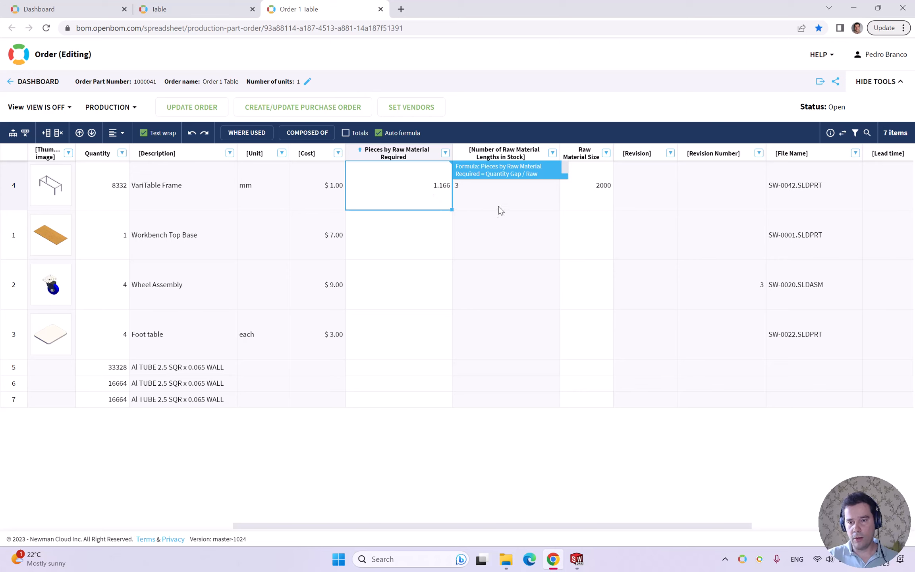
pyautogui.click(493, 193)
pyautogui.click(591, 186)
pyautogui.click(525, 185)
pyautogui.click(591, 187)
pyautogui.click(518, 188)
pyautogui.click(576, 190)
pyautogui.click(510, 194)
pyautogui.click(415, 188)
pyautogui.click(445, 153)
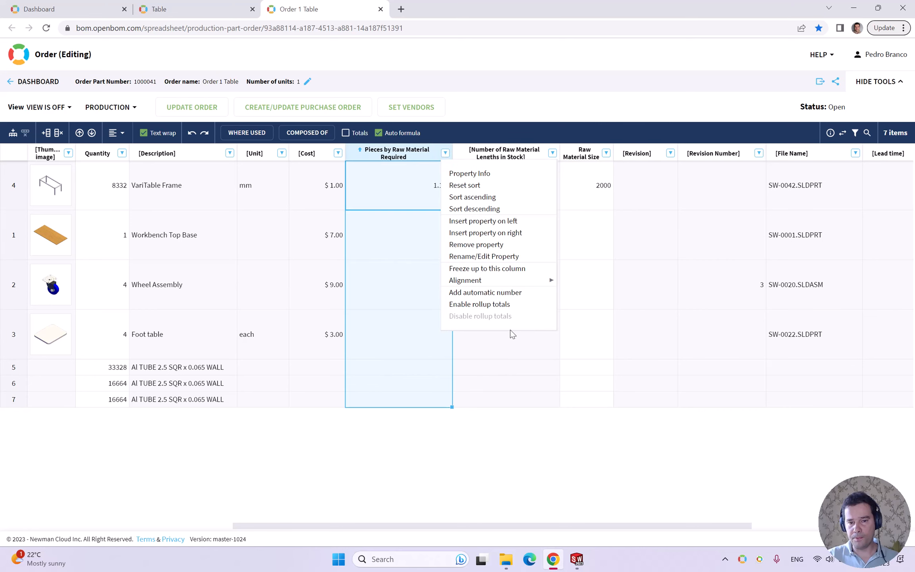
pyautogui.click(405, 184)
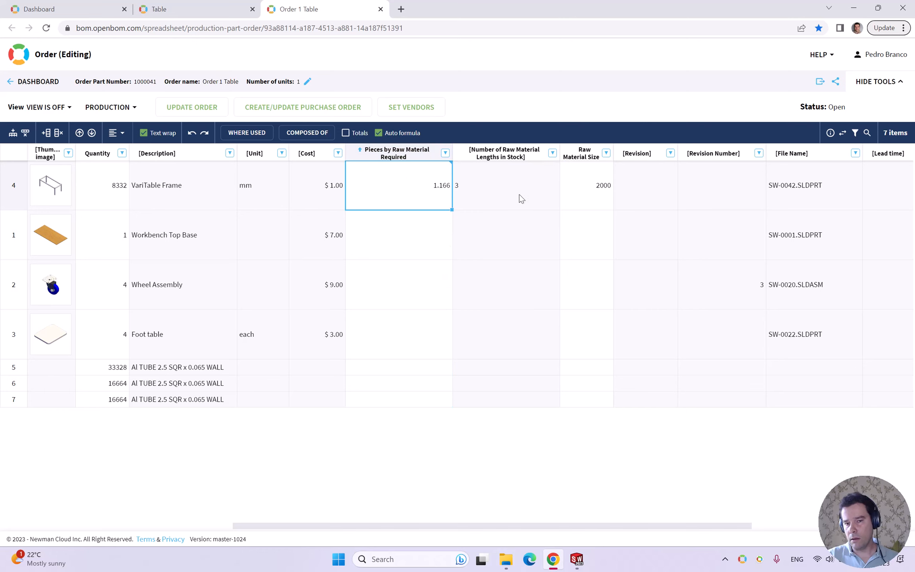
pyautogui.click(589, 196)
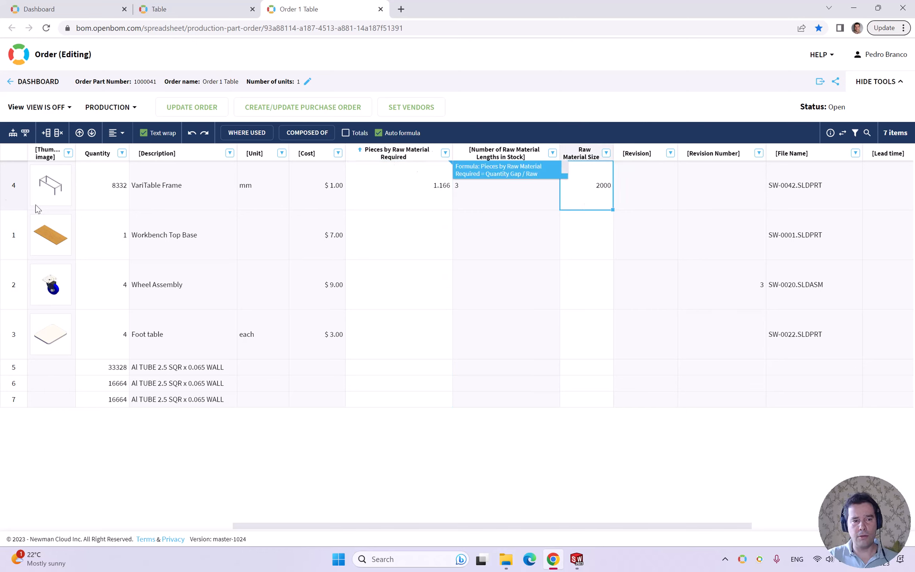
# - Open the item information of the VariTable Frame, review its quantity and raw material properties, and close it
pyautogui.click(8, 199)
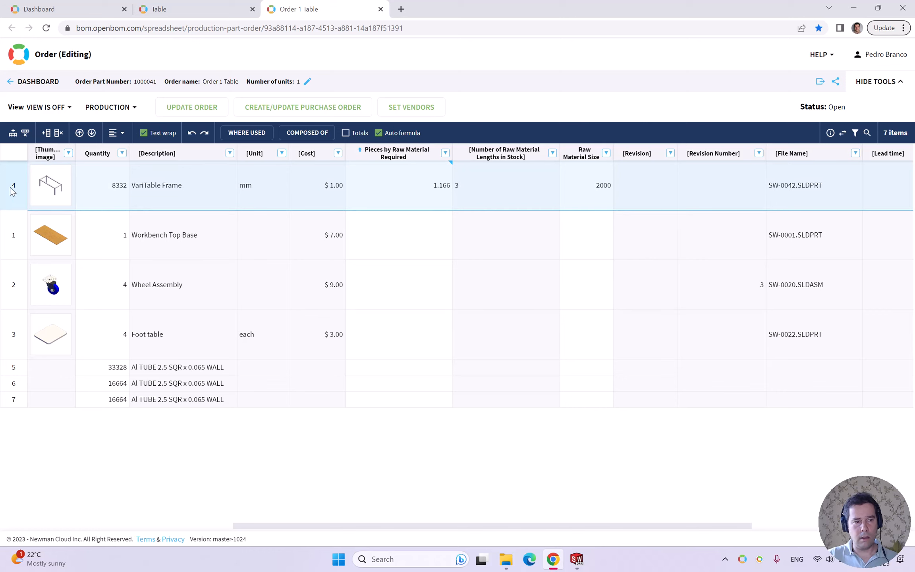
pyautogui.rightClick(16, 191)
pyautogui.click(47, 191)
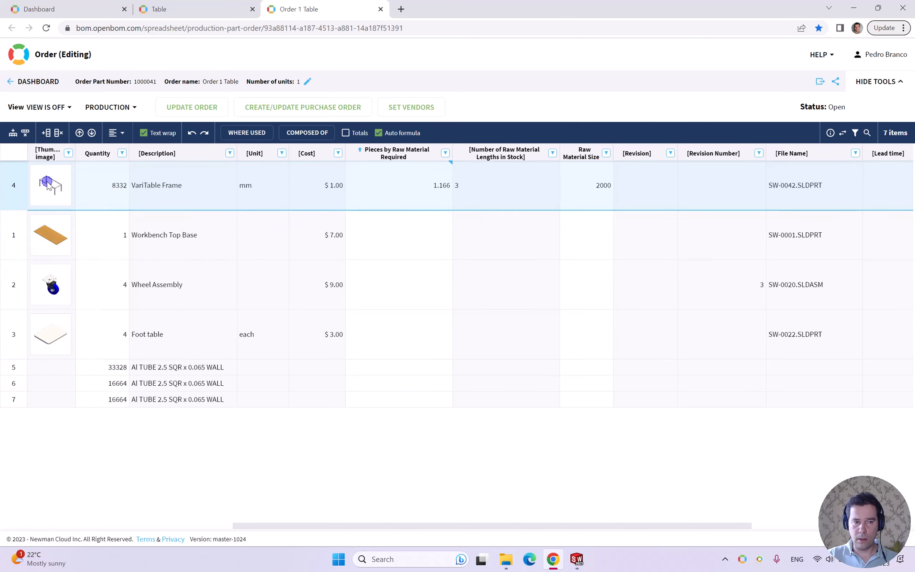
pyautogui.rightClick(48, 187)
pyautogui.click(98, 198)
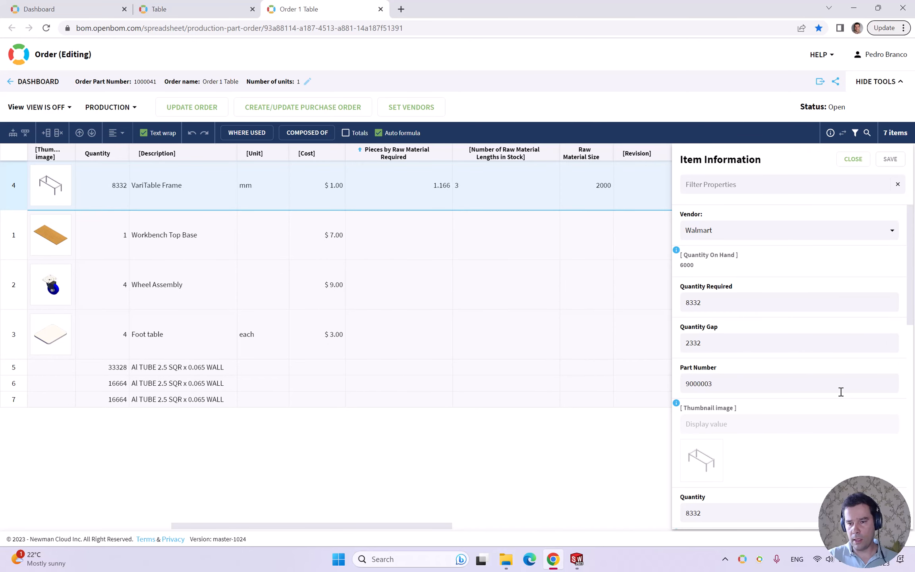
pyautogui.scroll(-5, 829, 368)
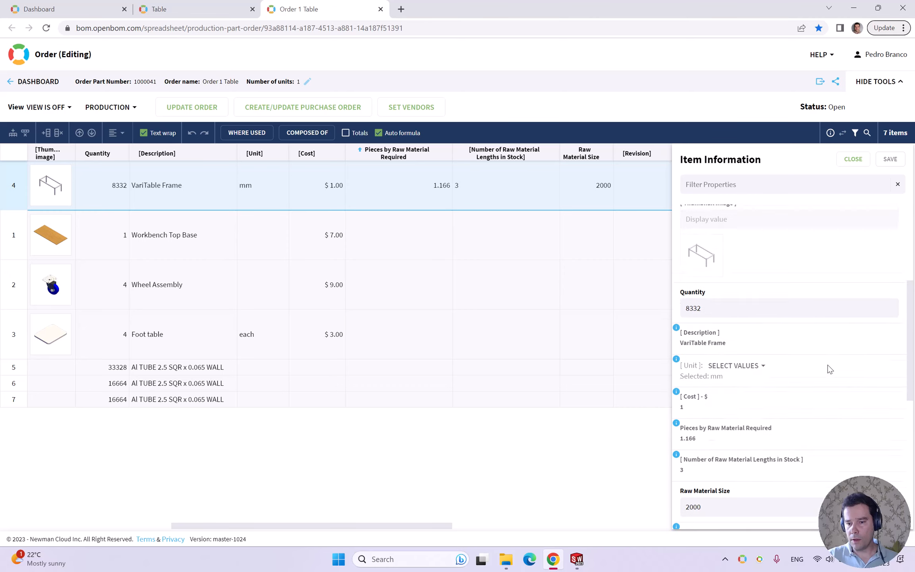
pyautogui.scroll(5, 828, 367)
pyautogui.scroll(-5, 833, 280)
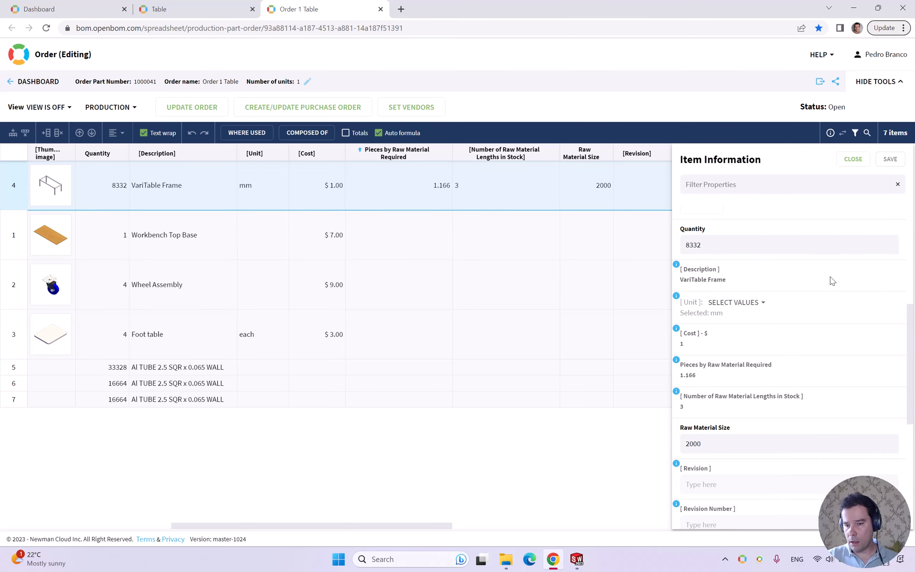
pyautogui.click(853, 159)
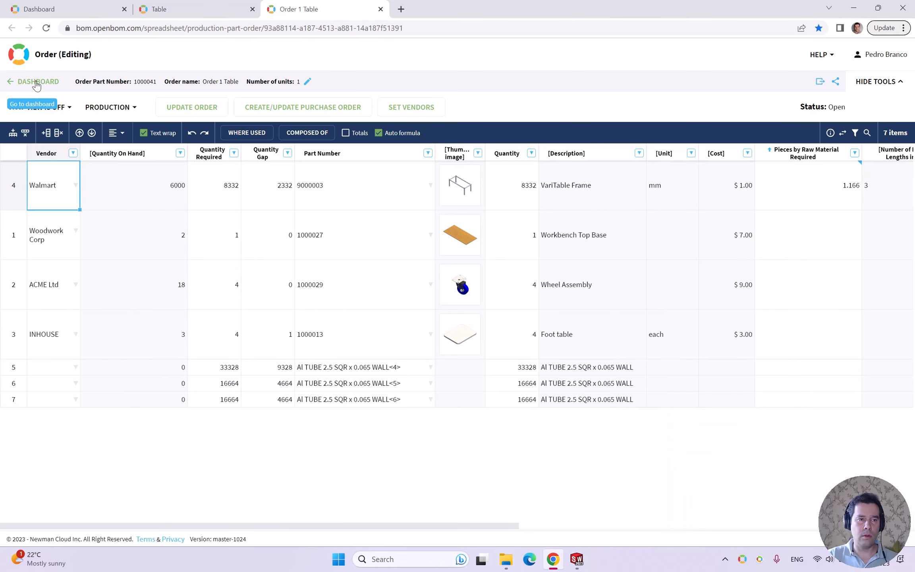
# - Leave the order for the dashboard and open the Manufactured Items catalog from the list of all catalogs
pyautogui.click(60, 83)
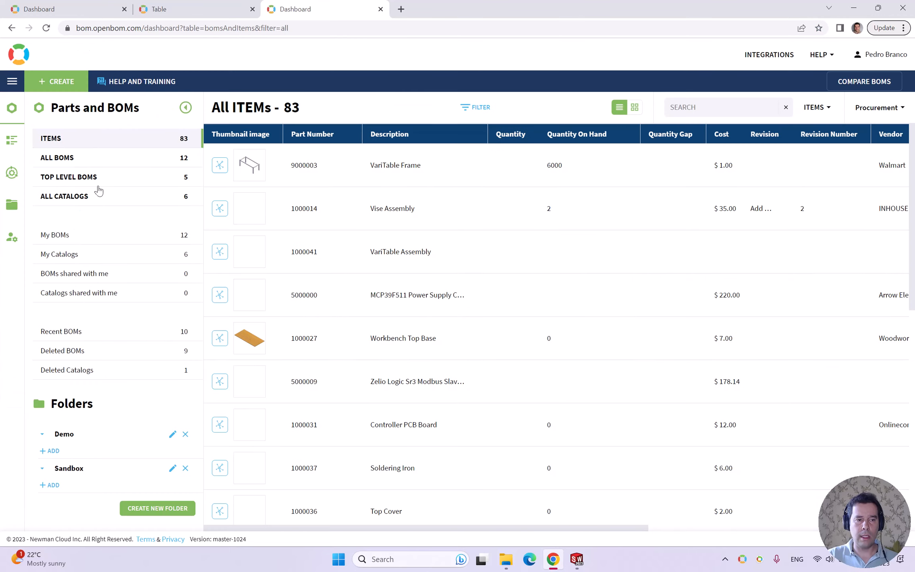
pyautogui.click(88, 197)
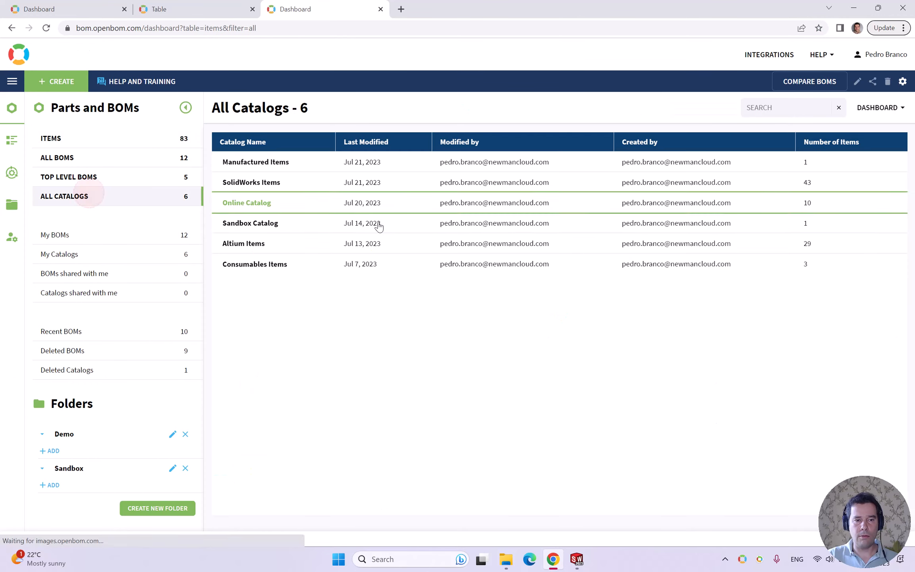
pyautogui.click(260, 163)
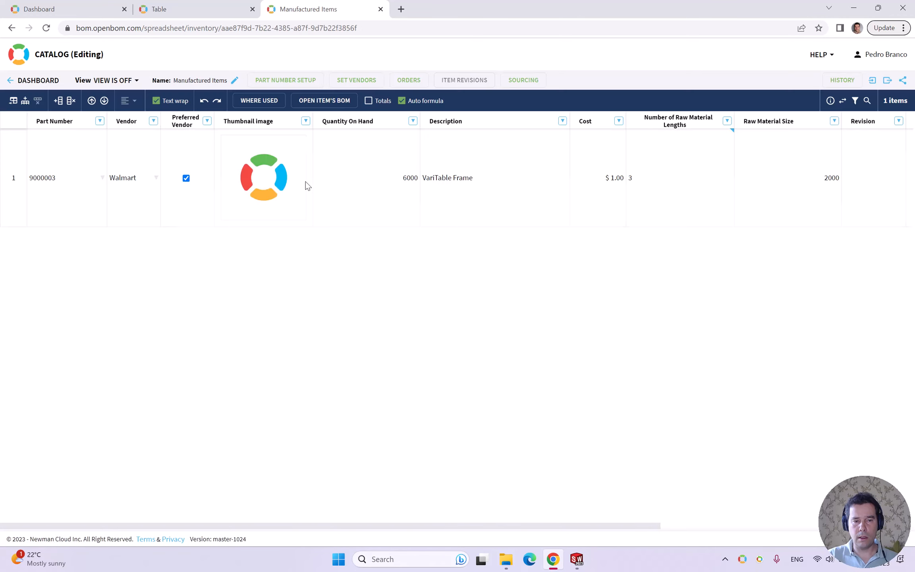
# - Examine the VariTable Frame's Raw Material Size, Quantity On Hand and Number of Raw Material Lengths in the catalog
pyautogui.click(20, 208)
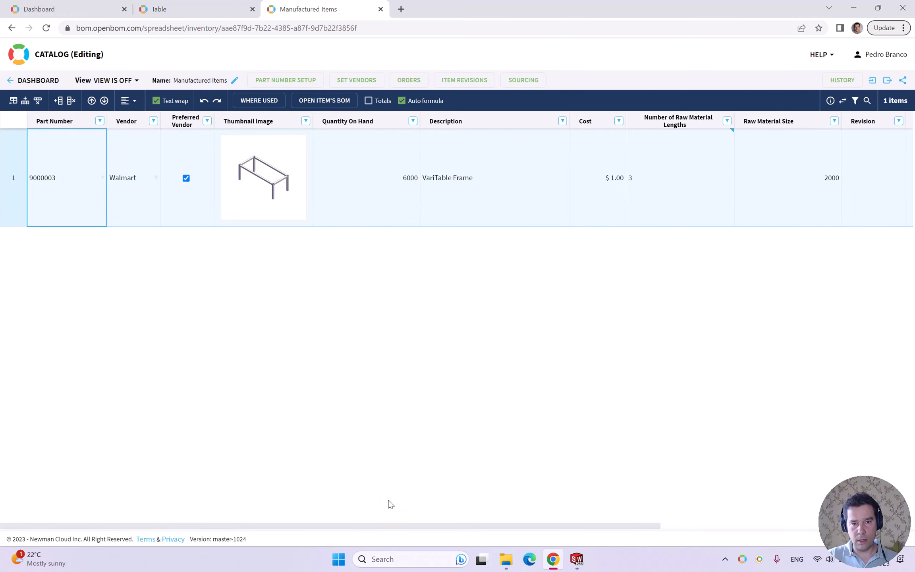
pyautogui.moveTo(403, 525); pyautogui.dragTo(748, 511)
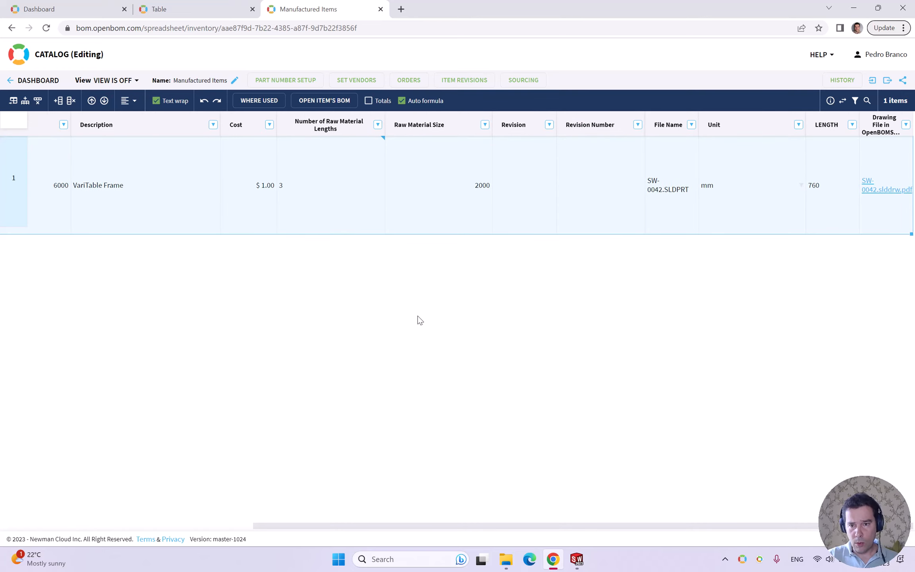
pyautogui.click(426, 197)
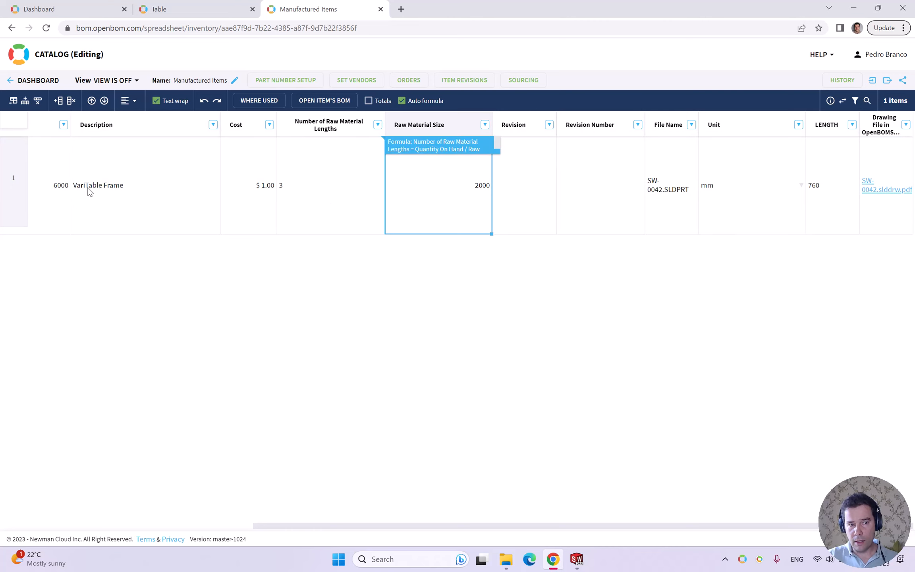
pyautogui.click(55, 182)
pyautogui.click(399, 174)
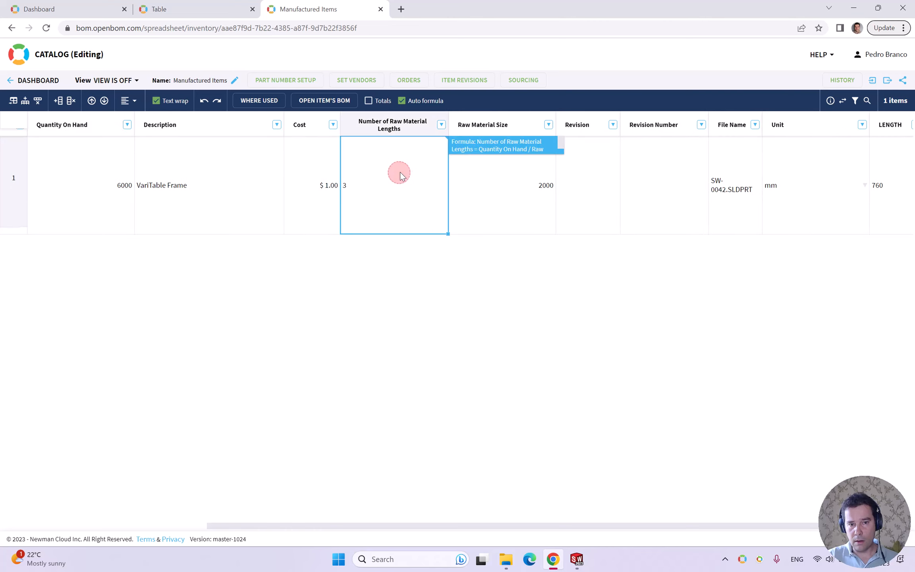
# - Inspect the formula behind the frame's Number of Raw Material Lengths in the Formula Builder and close it
pyautogui.rightClick(420, 167)
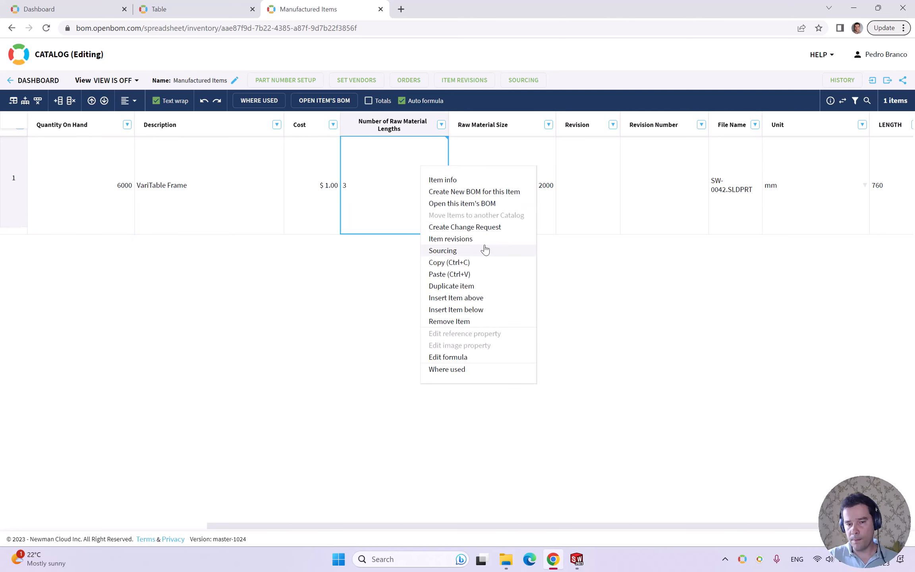
pyautogui.click(467, 355)
pyautogui.click(599, 165)
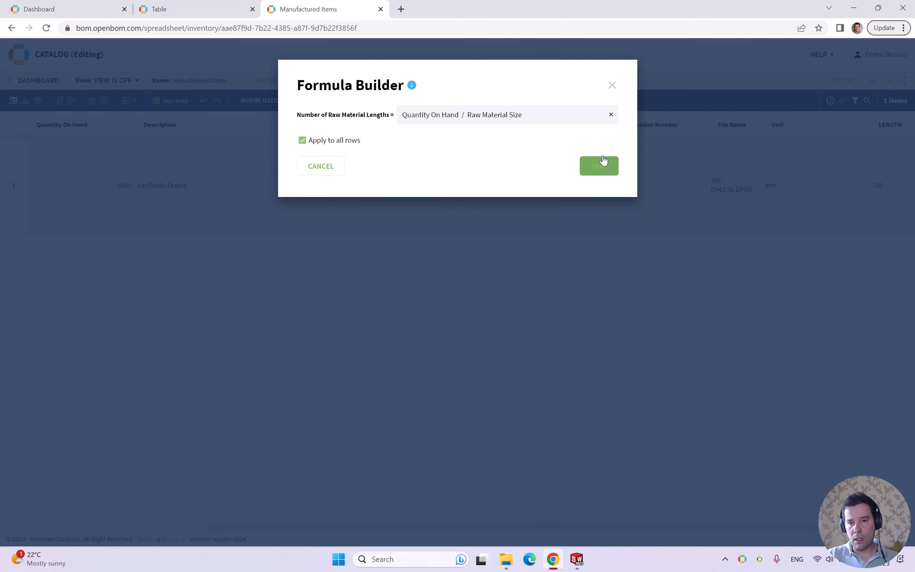
pyautogui.click(612, 85)
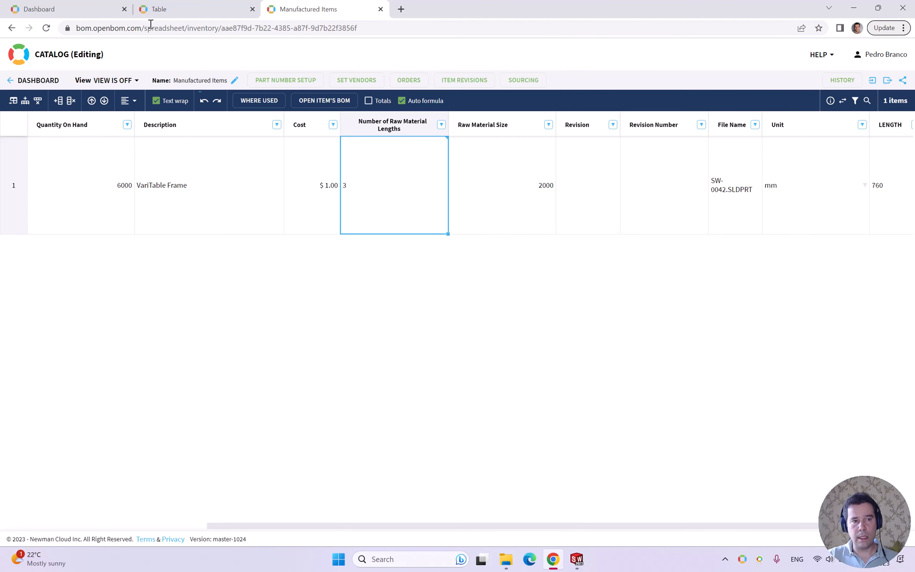
# - Return to the already open dashboard that lists all items
pyautogui.click(67, 10)
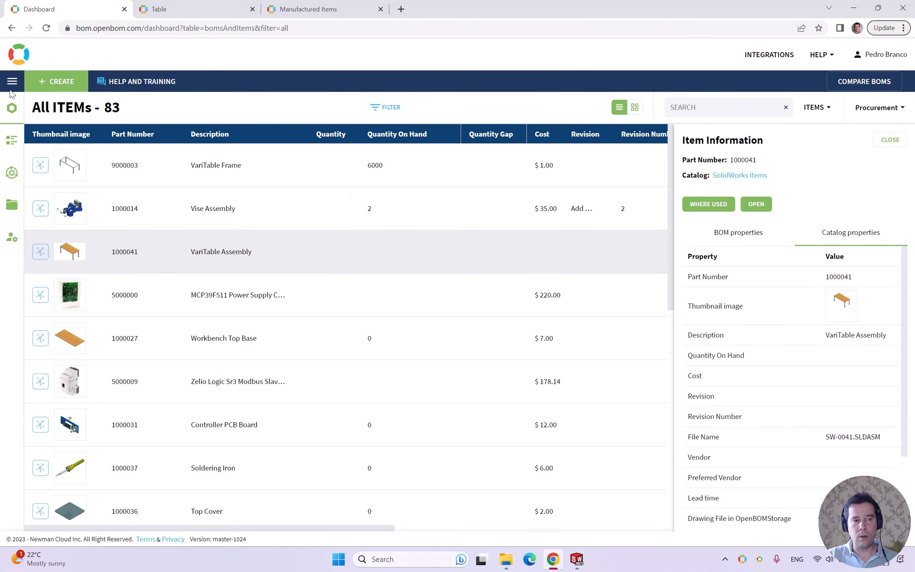
pyautogui.moveTo(577, 559)
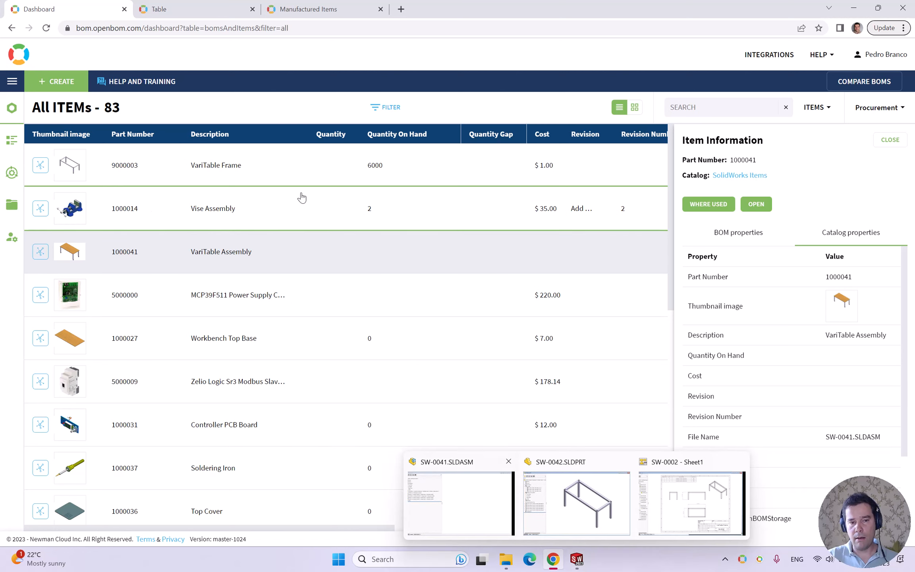